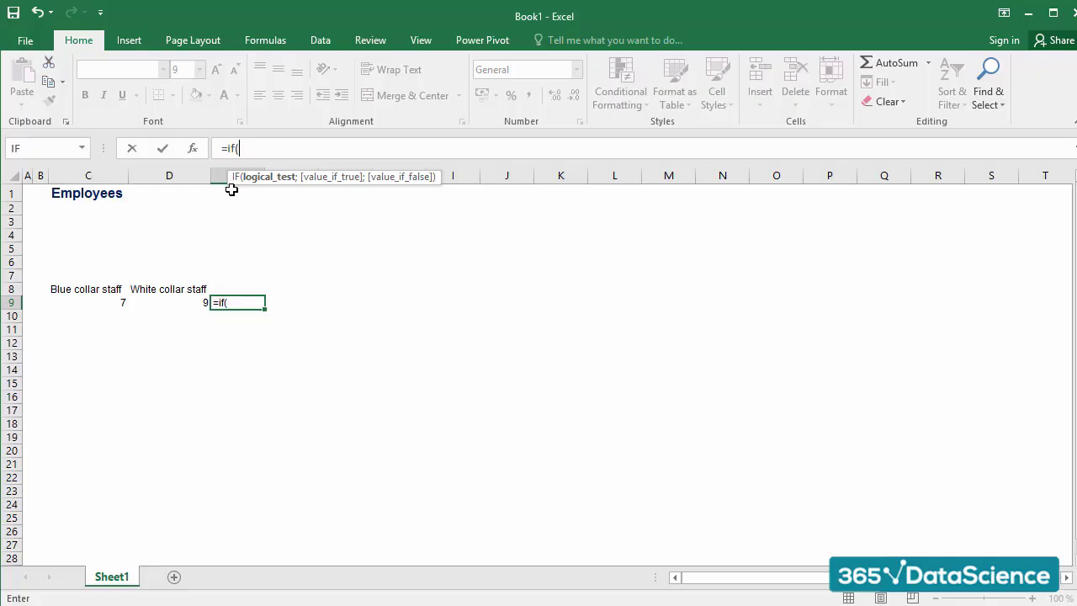
# Step: Discard the unfinished formula in cell E9 and open the Insert Function dialog for that cell
pyautogui.press('Escape')
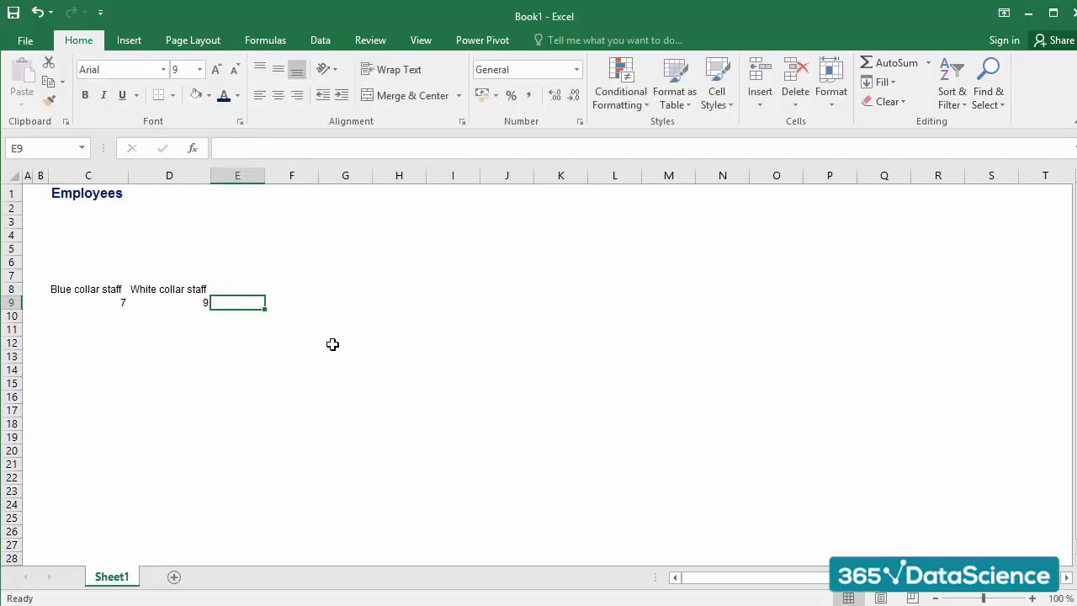
pyautogui.click(193, 150)
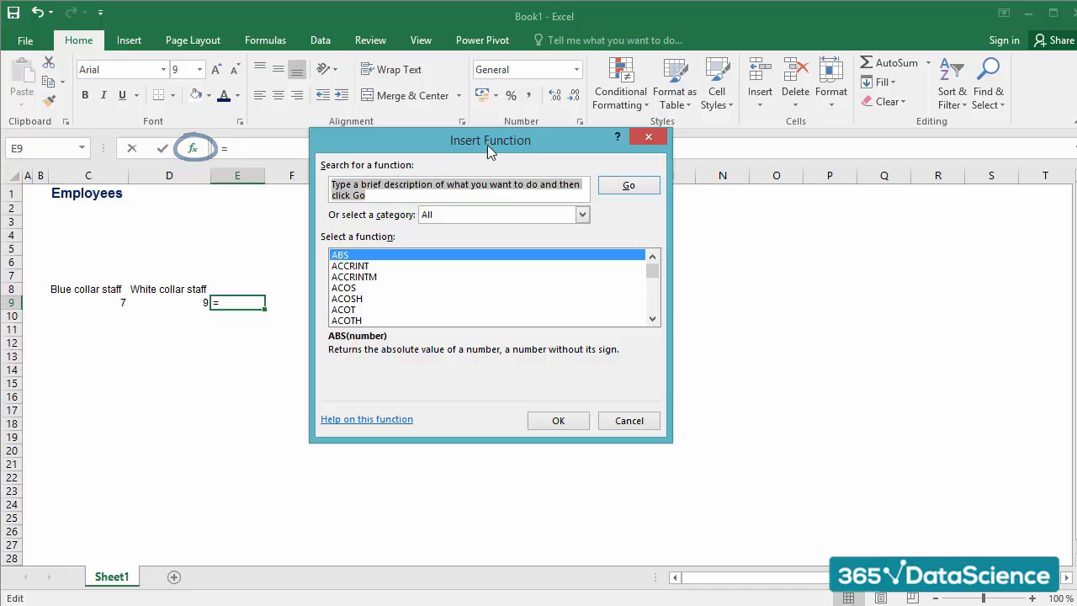
pyautogui.moveTo(487, 145); pyautogui.dragTo(515, 174)
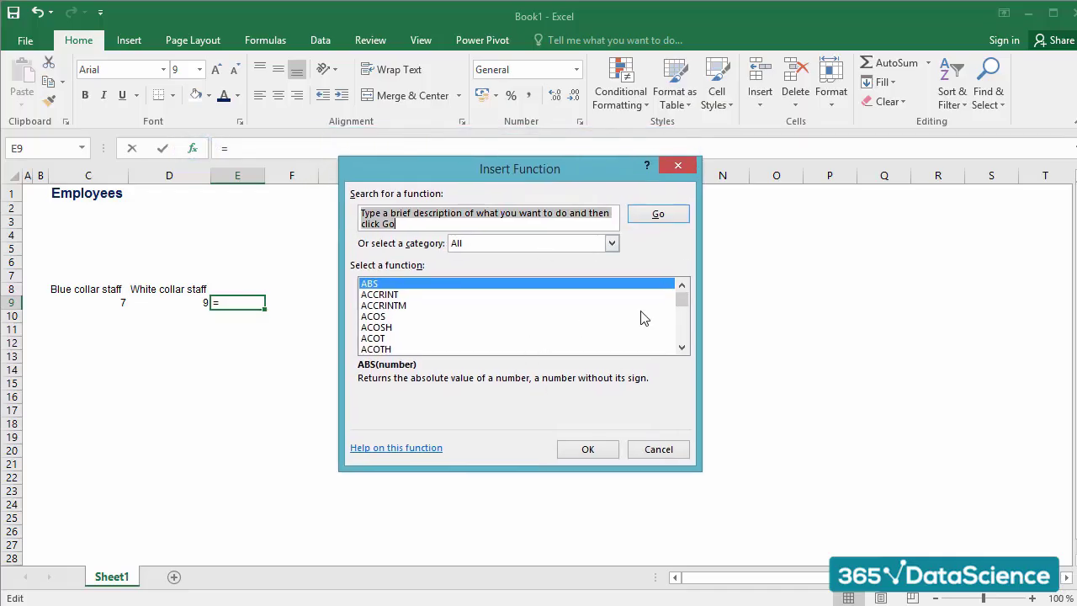
# Step: Browse the list of all functions and examine the descriptions of IMPRODUCT and DPRODUCT
pyautogui.click(574, 223)
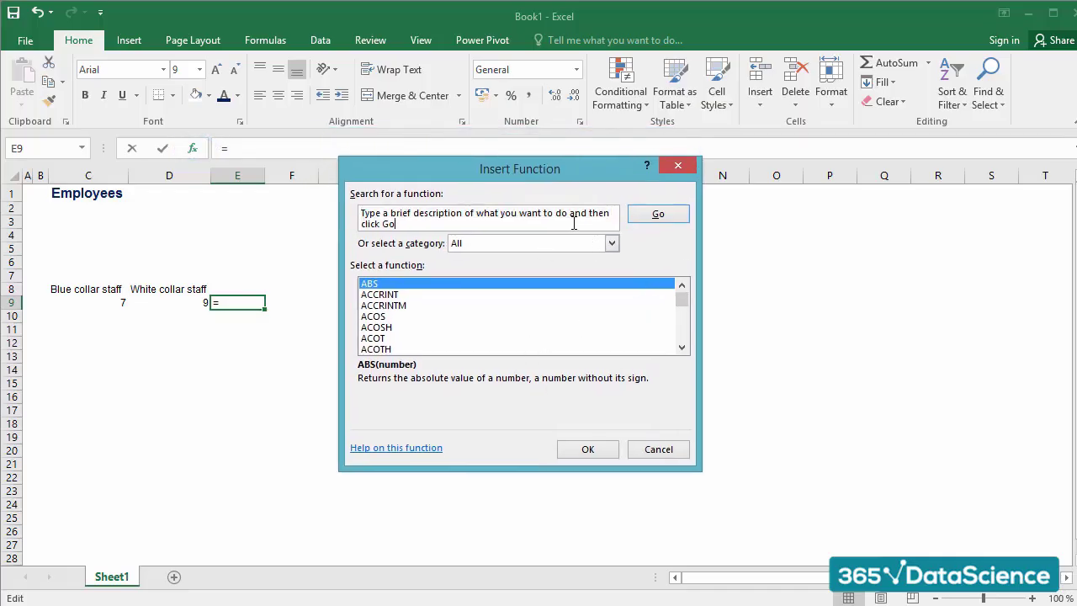
pyautogui.moveTo(682, 301); pyautogui.dragTo(682, 313)
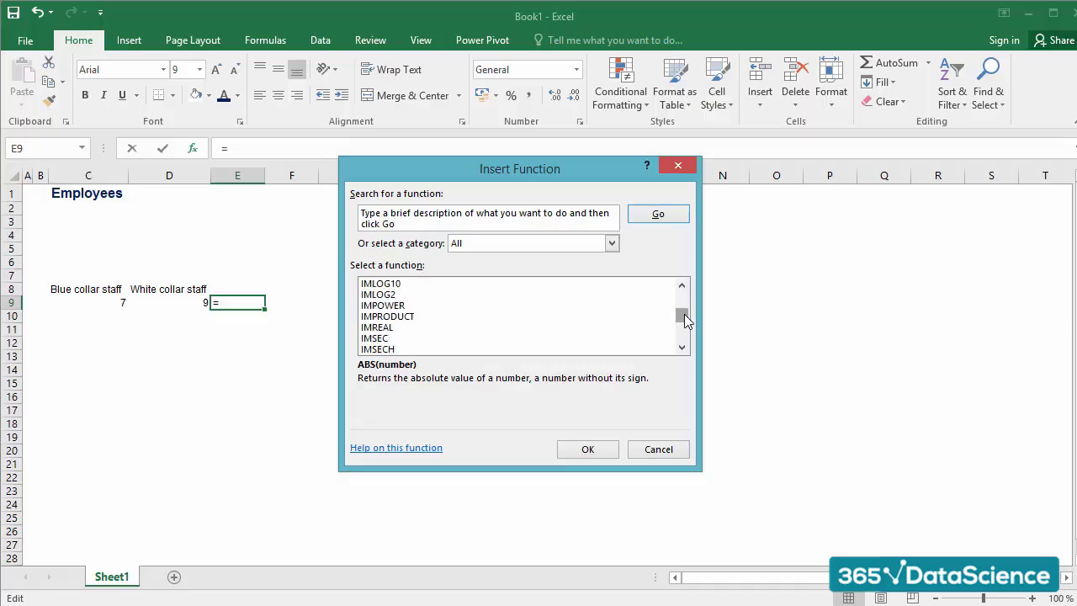
pyautogui.click(612, 244)
pyautogui.click(612, 244)
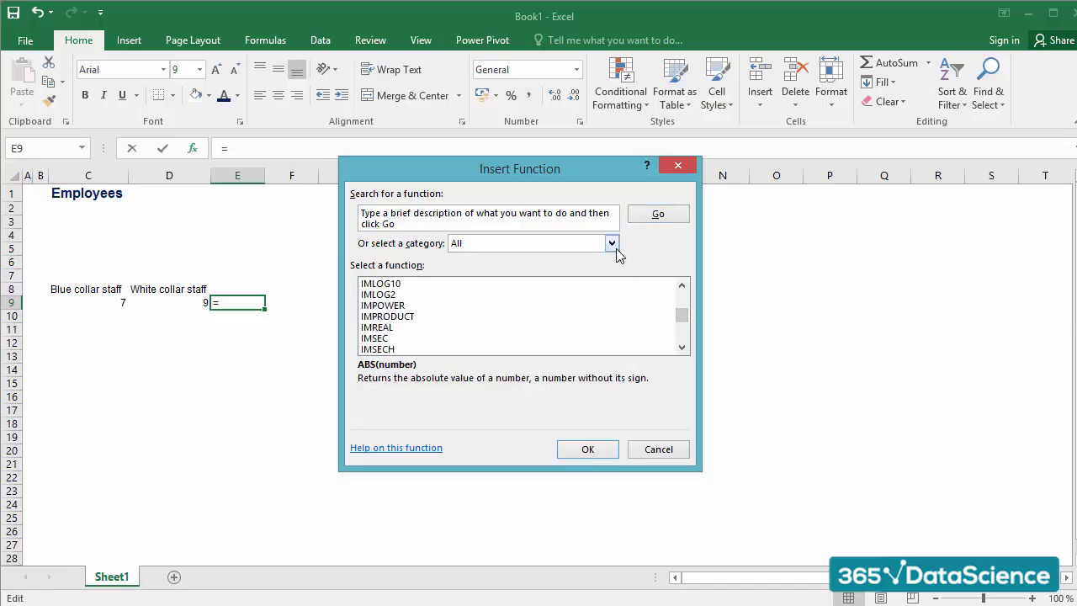
pyautogui.click(599, 317)
pyautogui.moveTo(682, 317); pyautogui.dragTo(684, 311)
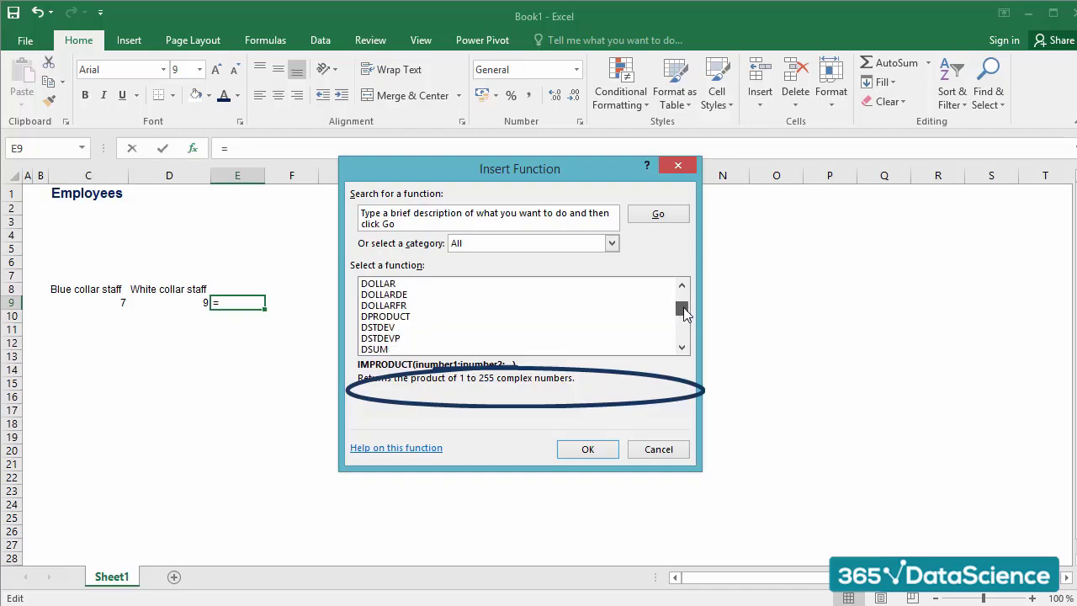
pyautogui.click(643, 319)
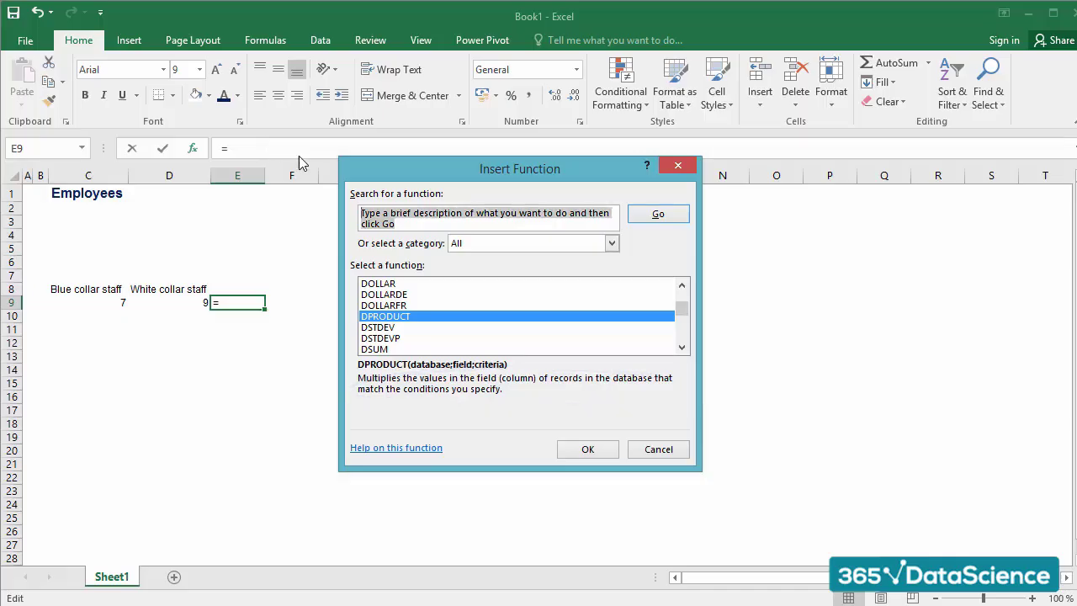
# Step: Find the IF function in the function list and insert it into cell E9
pyautogui.click(682, 347)
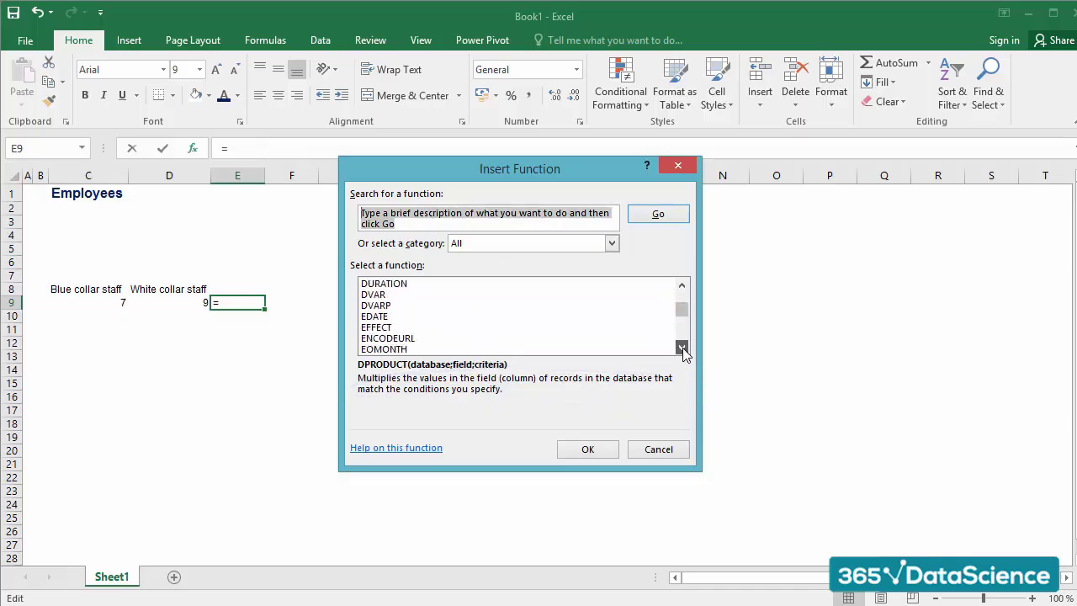
pyautogui.click(585, 313)
pyautogui.press('i')
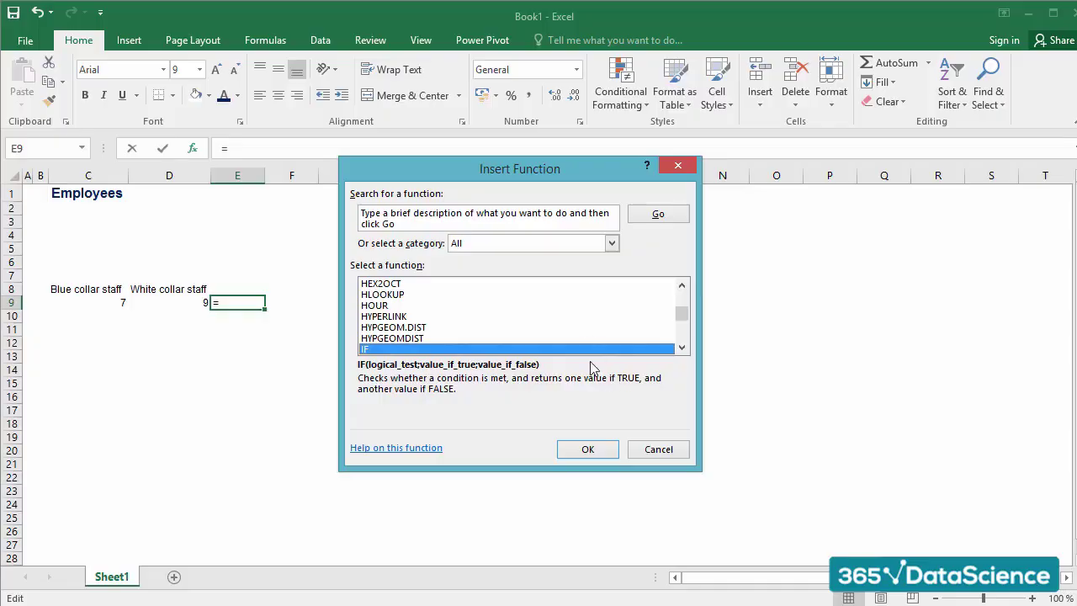
pyautogui.click(682, 347)
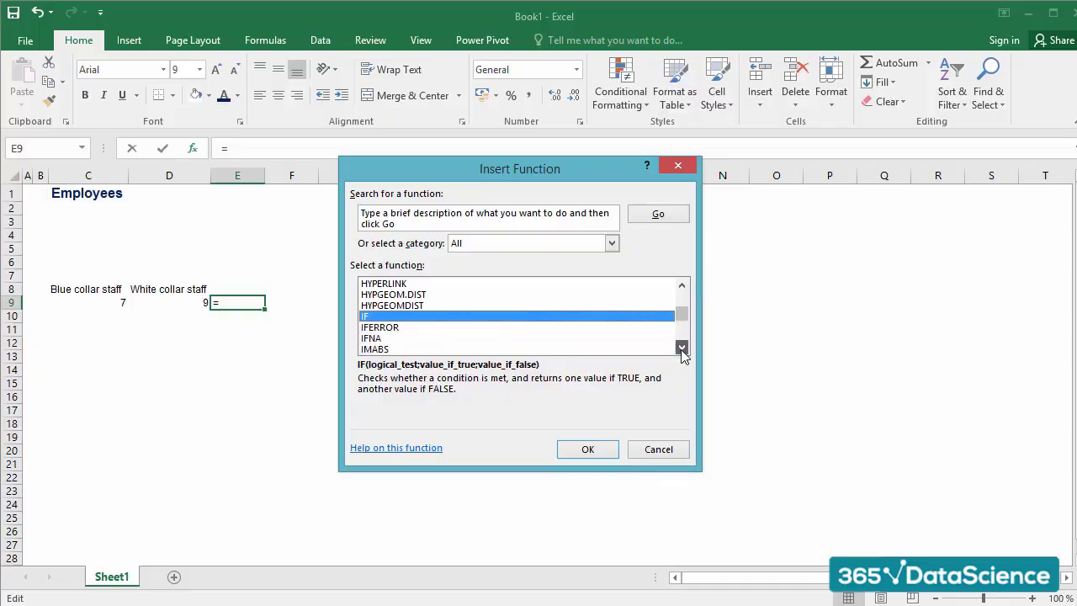
pyautogui.click(682, 347)
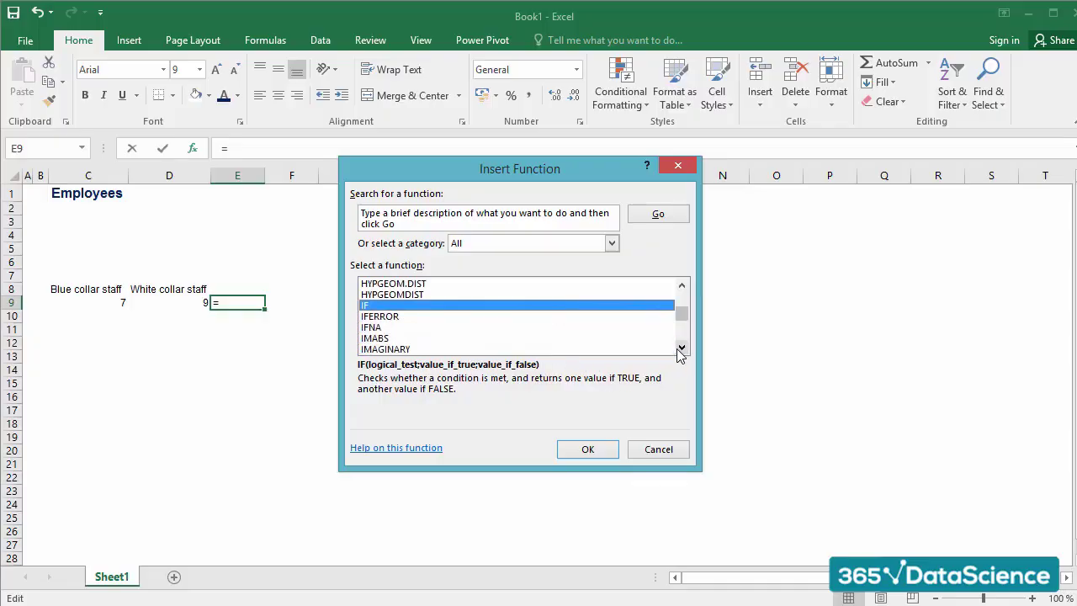
pyautogui.doubleClick(375, 307)
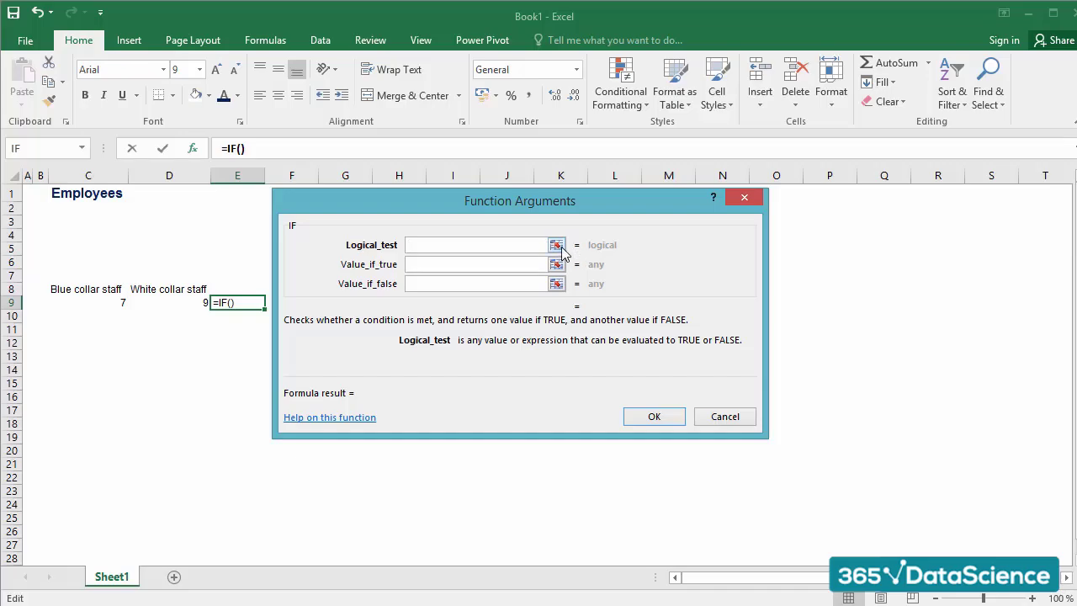
# Step: Examine the descriptions of the IF function's Logical_test, Value_if_true and Value_if_false arguments
pyautogui.press('Tab')
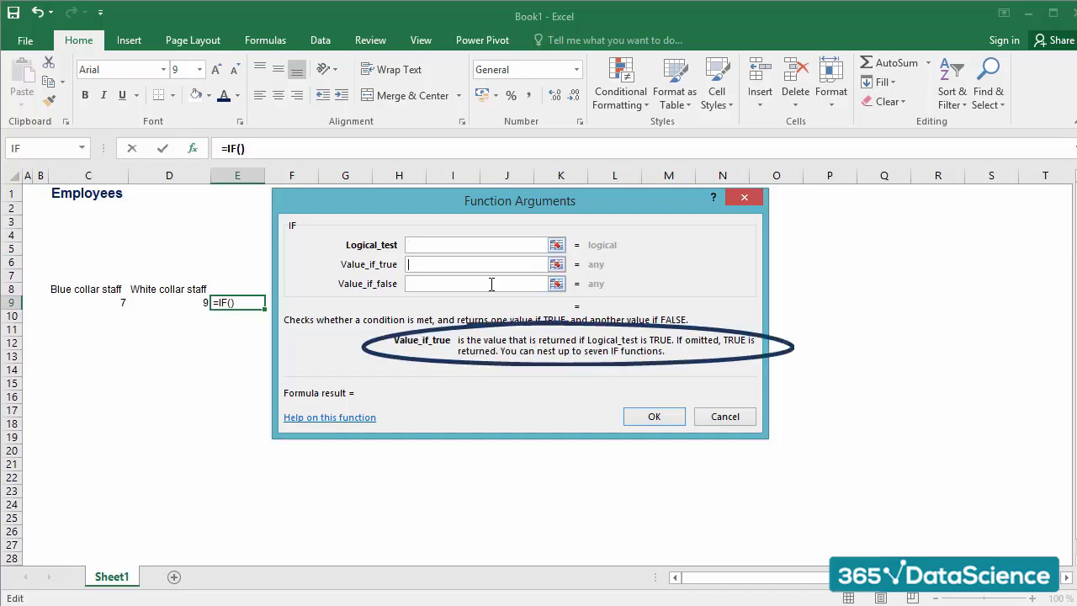
pyautogui.press('Tab')
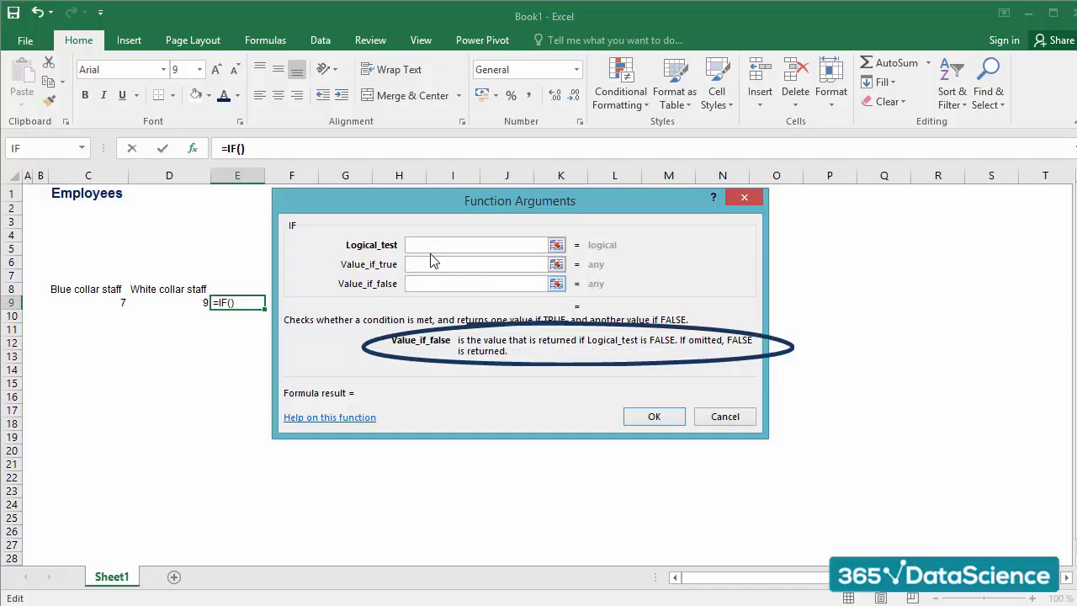
pyautogui.press('Tab')
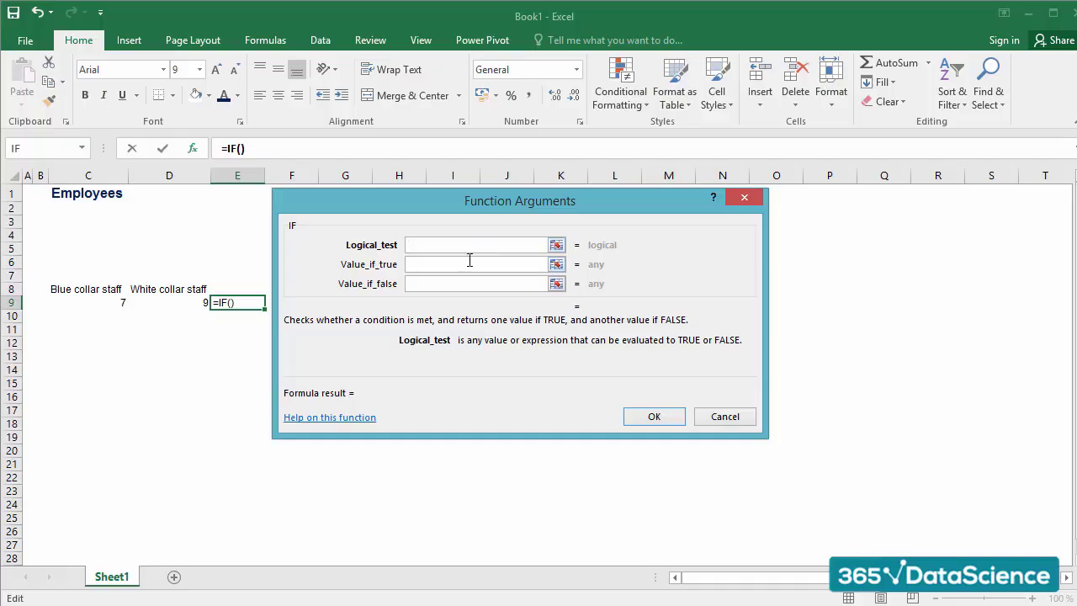
pyautogui.click(467, 263)
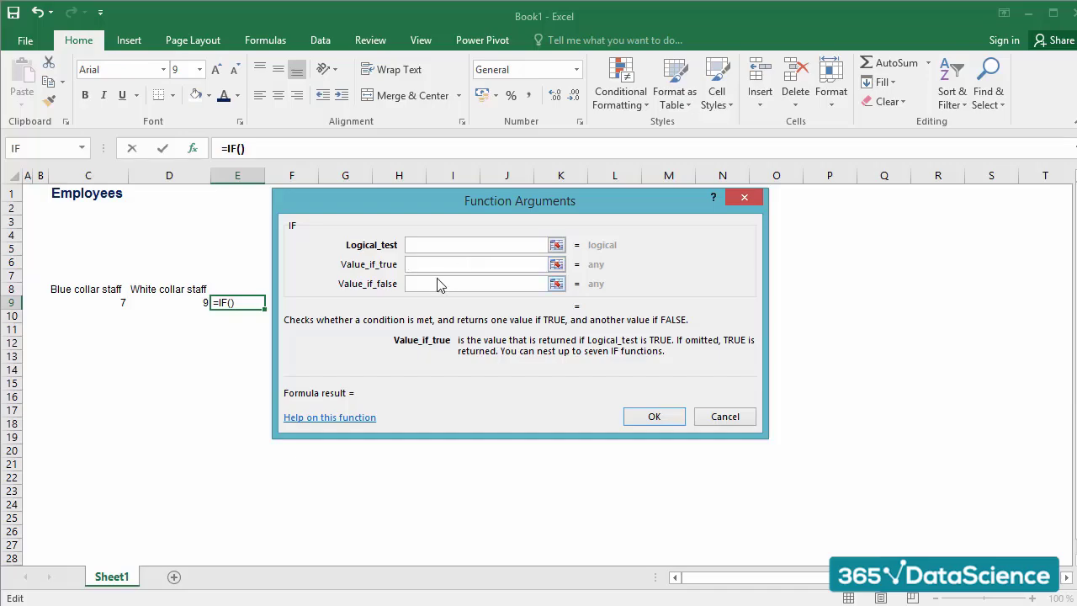
pyautogui.click(436, 284)
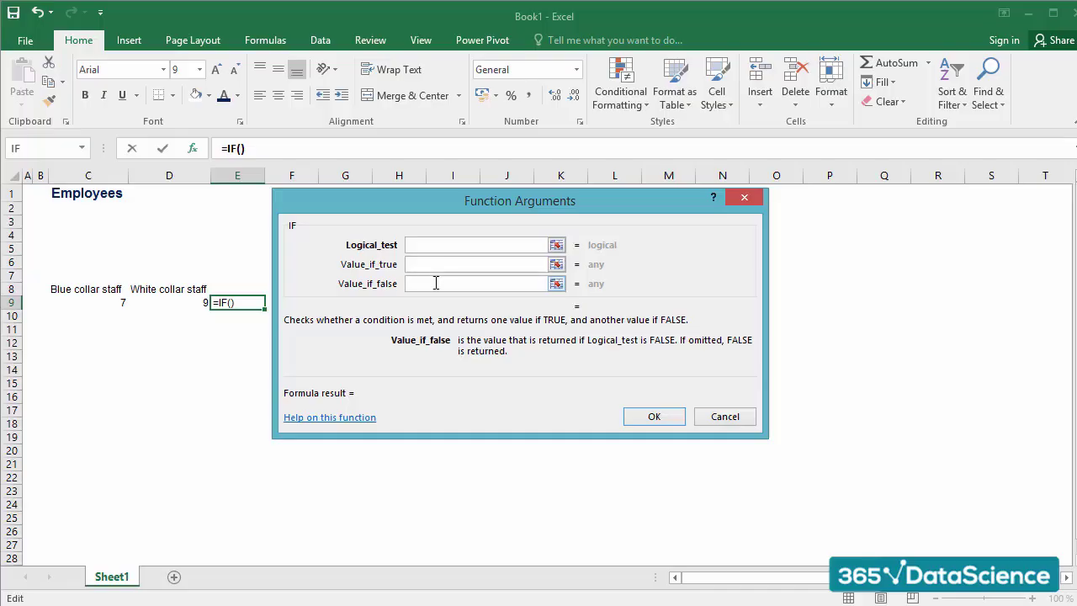
# Step: Enter C9>D9 as the logical test of the IF function
pyautogui.click(418, 245)
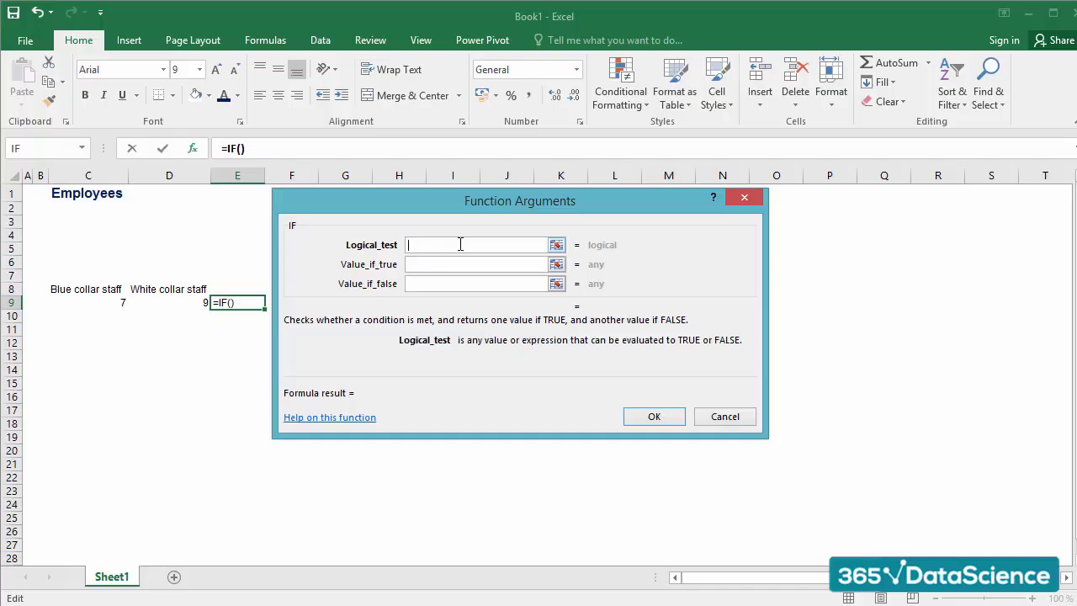
pyautogui.moveTo(410, 211); pyautogui.dragTo(438, 209)
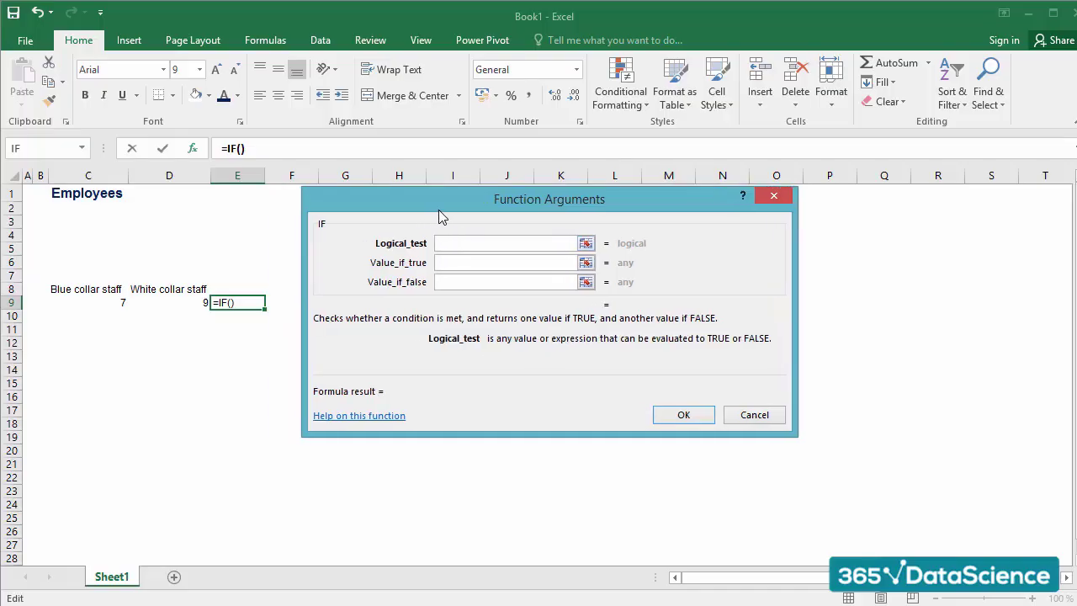
pyautogui.write('C')
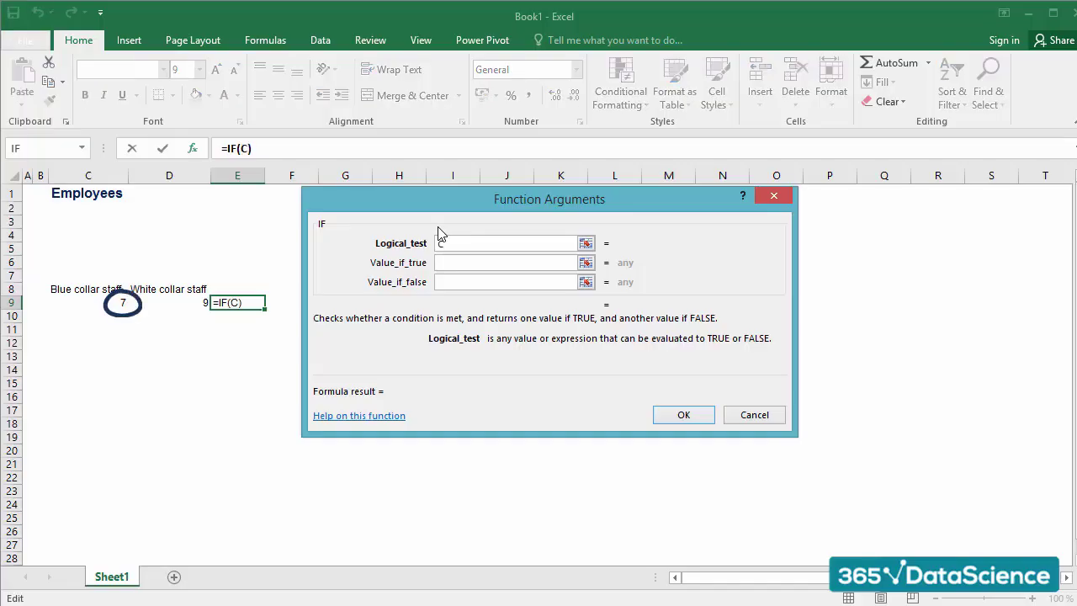
pyautogui.write('9>D9')
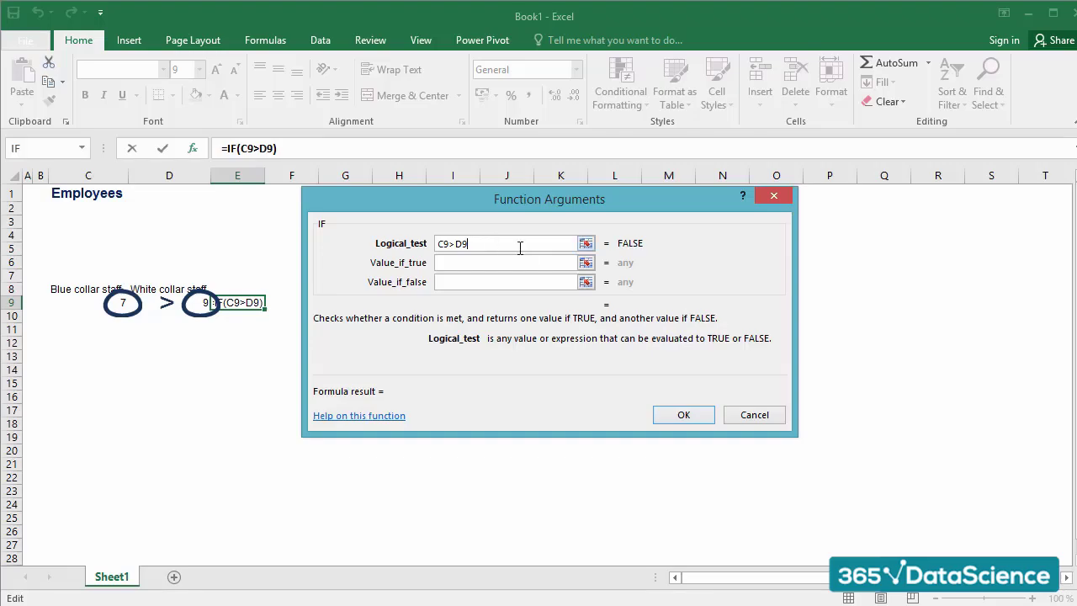
pyautogui.moveTo(457, 200); pyautogui.dragTo(461, 219)
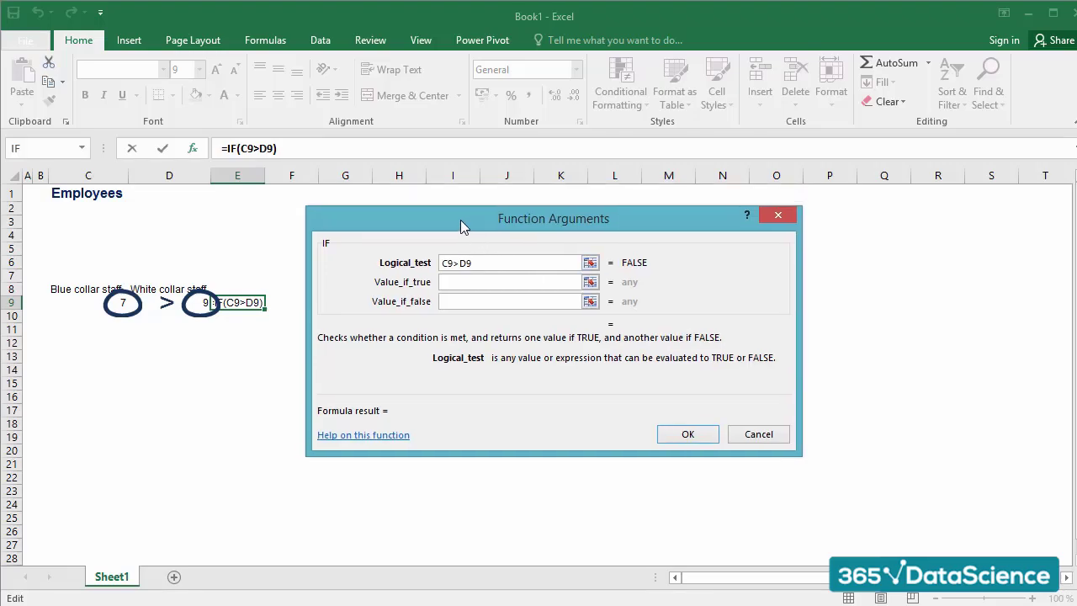
# Step: Set the value if true to Bigger and the value if false to Smaller, complete the formula, and inspect it in E9
pyautogui.click(472, 283)
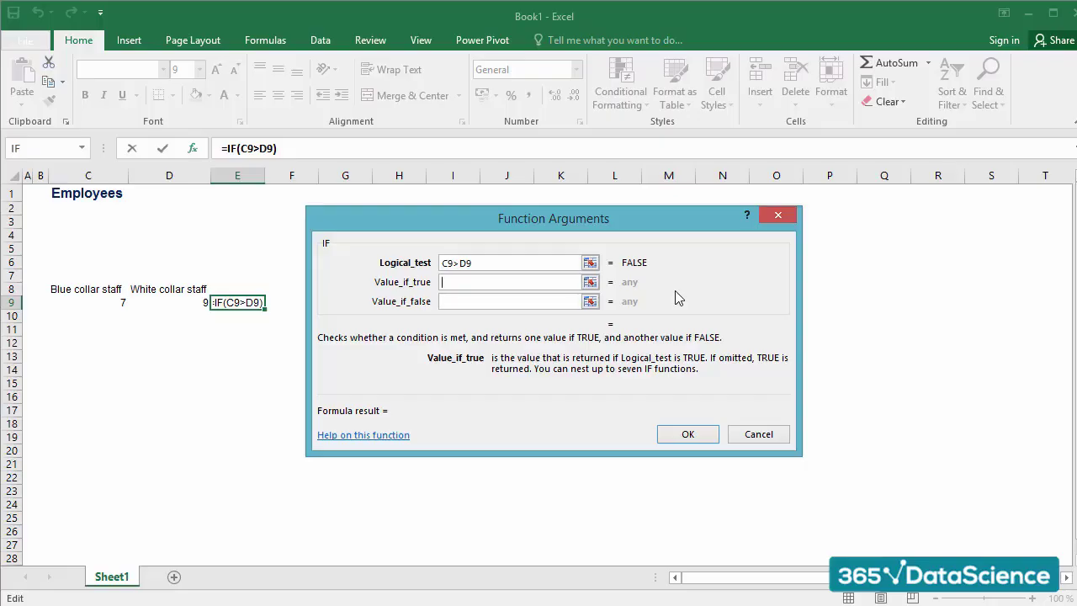
pyautogui.write('Bigger')
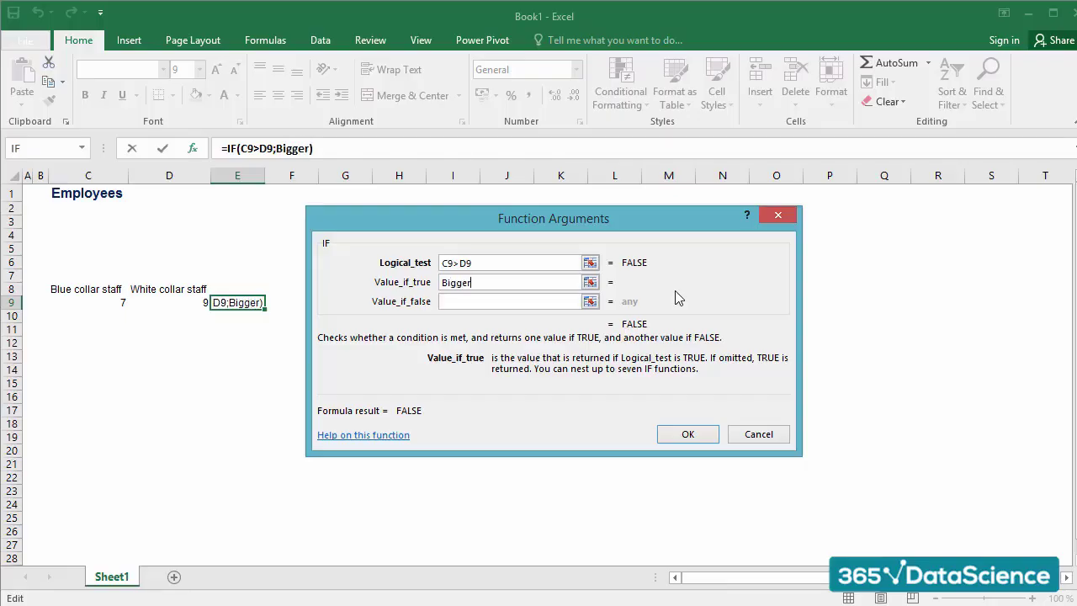
pyautogui.click(489, 300)
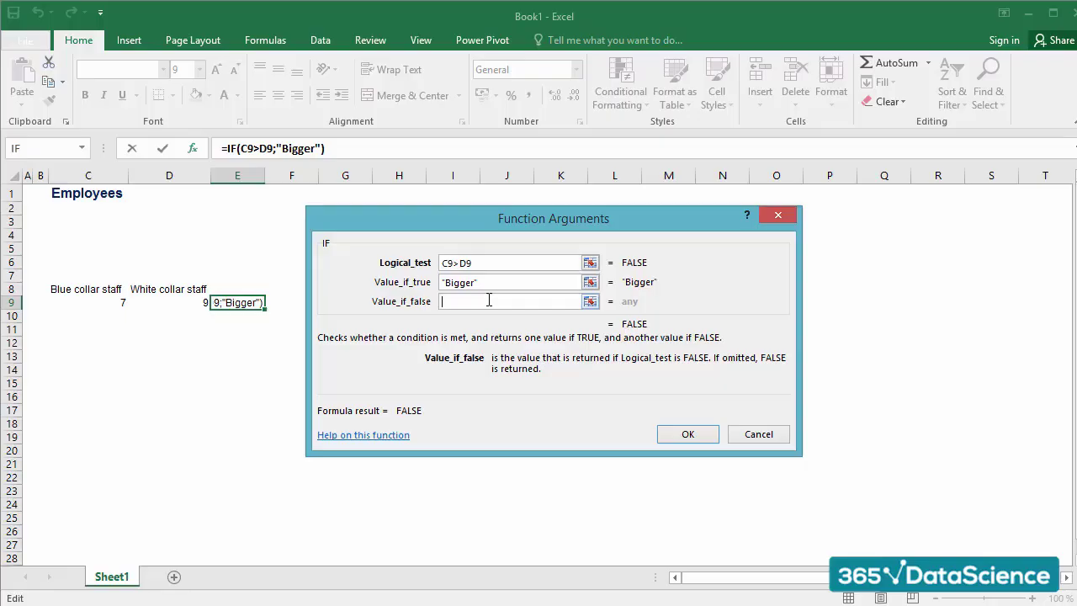
pyautogui.write('Smaller')
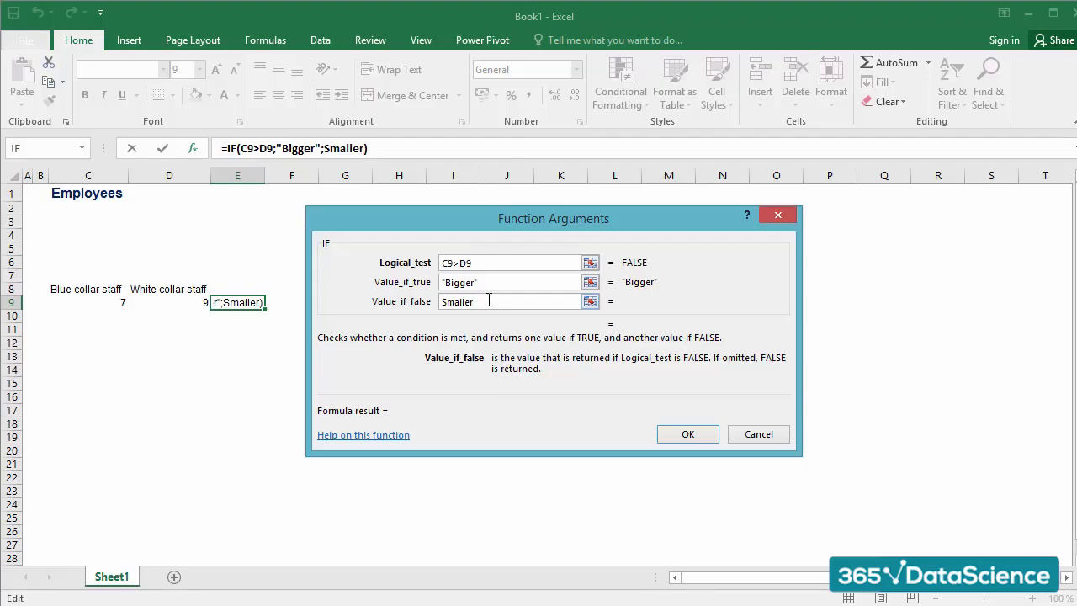
pyautogui.click(688, 435)
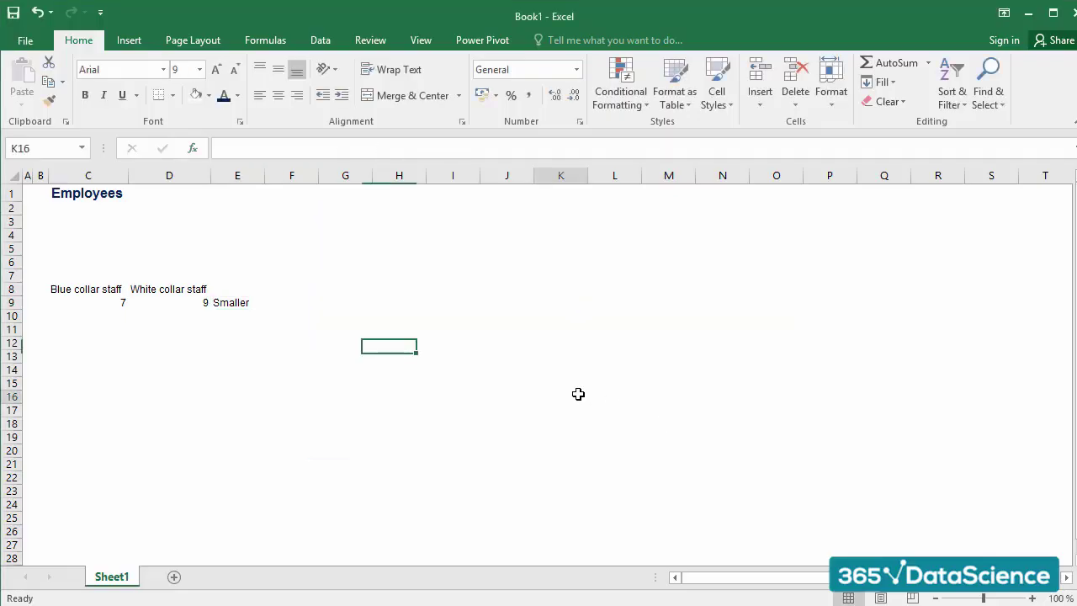
pyautogui.click(578, 396)
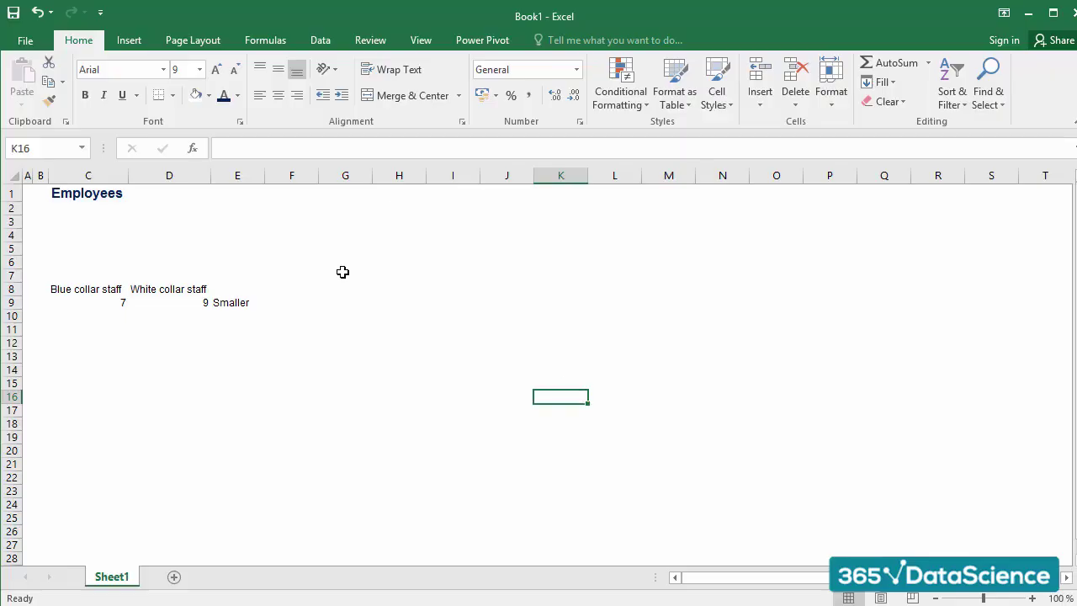
pyautogui.click(255, 306)
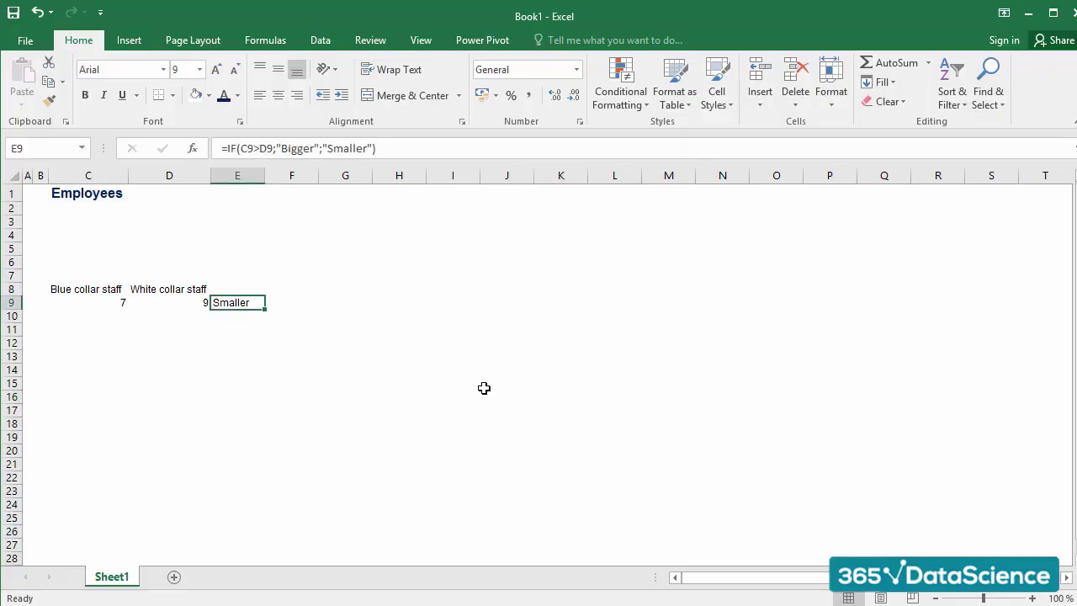